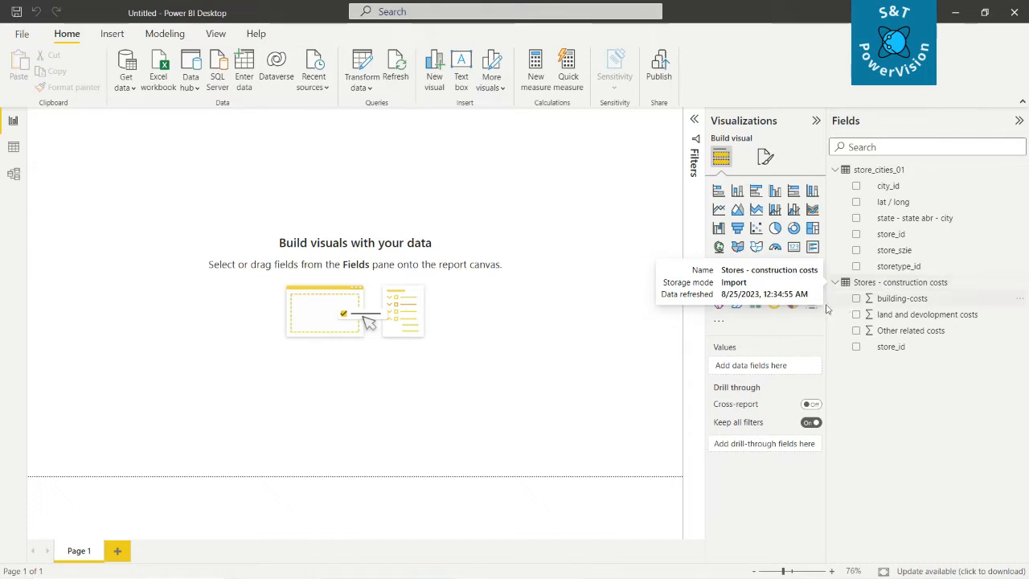
Step: Examine the rows and columns of the Stores - construction costs and store_cities_01 tables in the data view
left_click(12, 151)
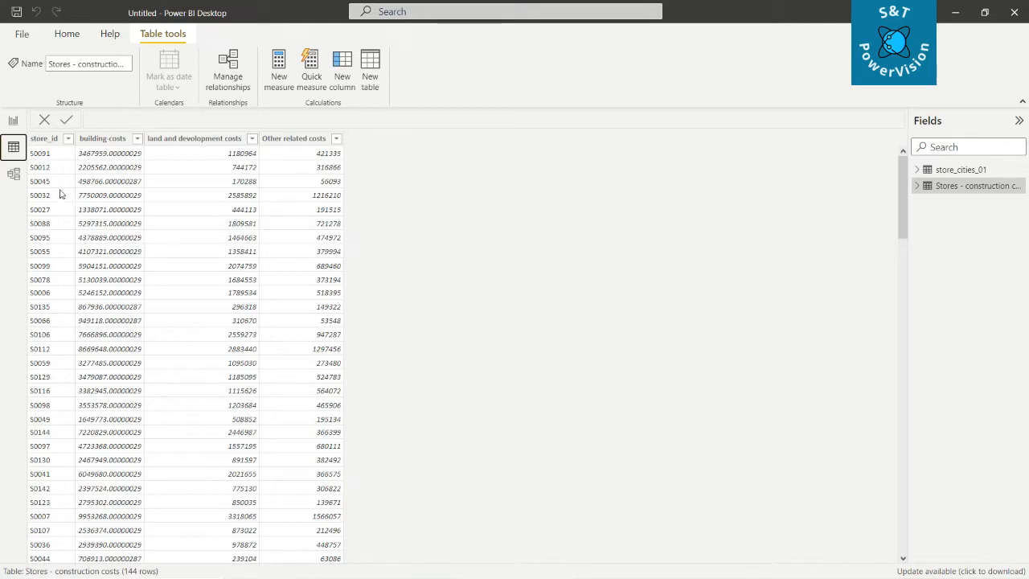
left_click(955, 172)
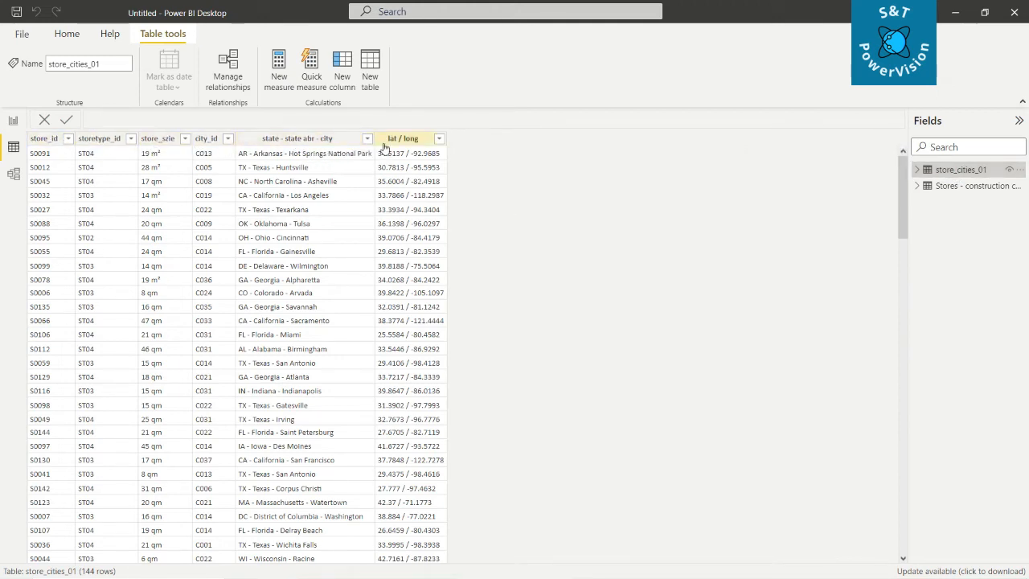
left_click(47, 140)
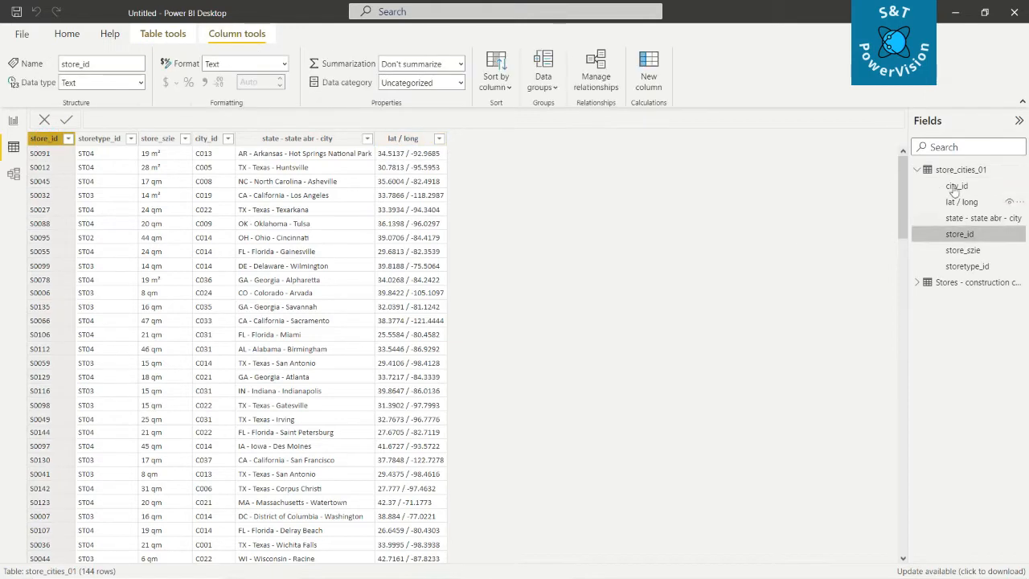
left_click(917, 283)
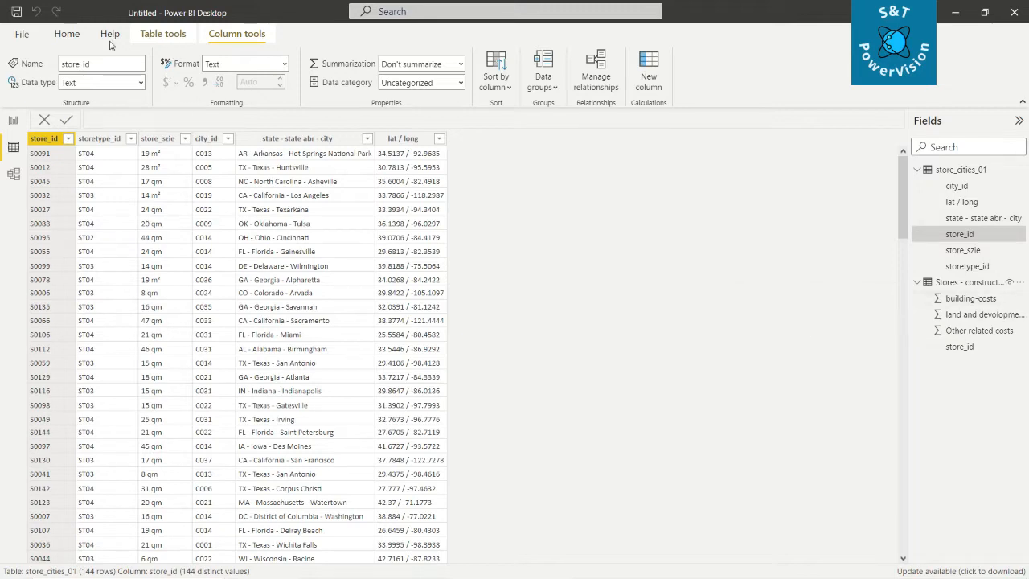
Step: Open the Power Query Editor to transform the loaded tables
left_click(68, 34)
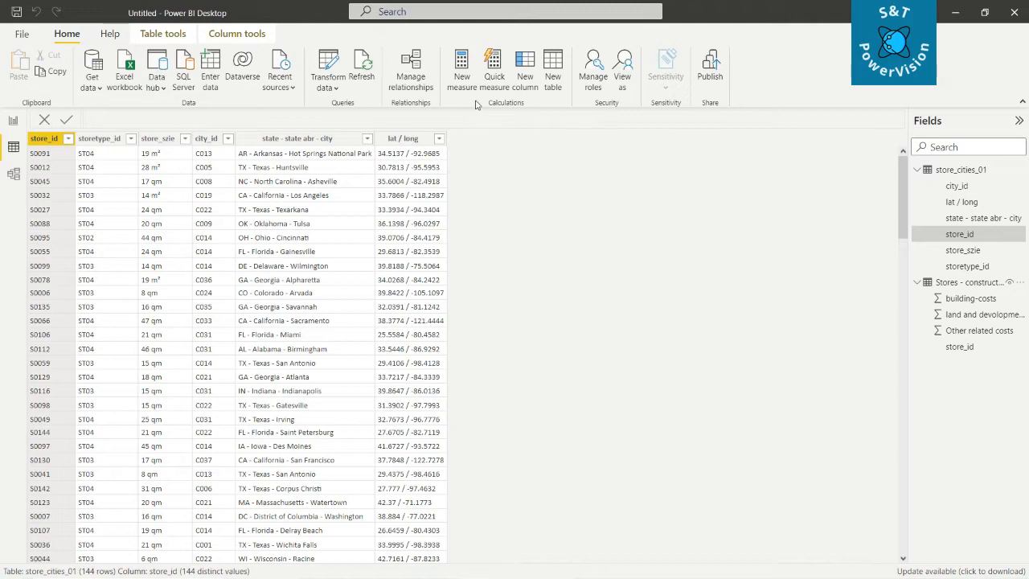
left_click(335, 89)
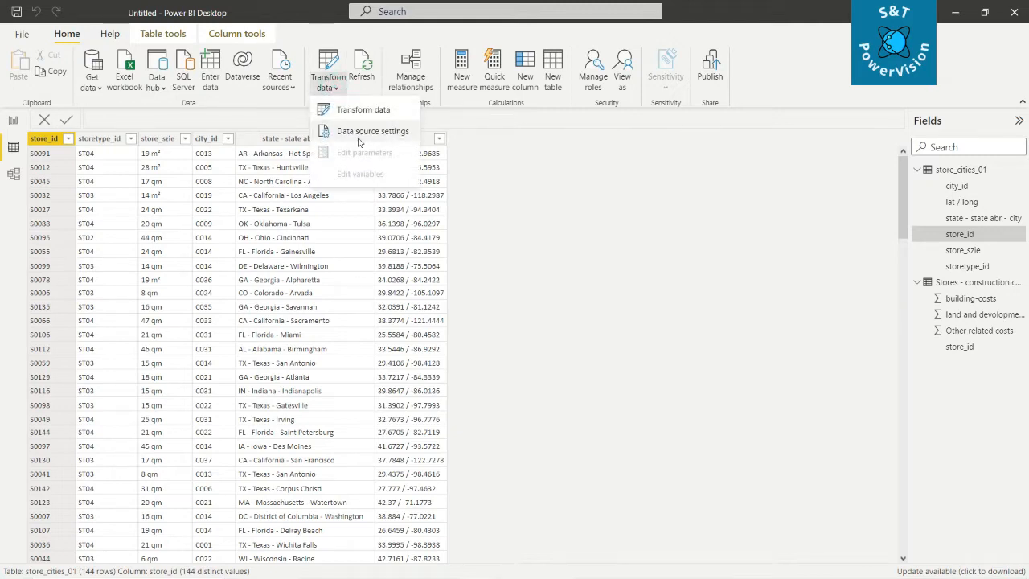
left_click(356, 113)
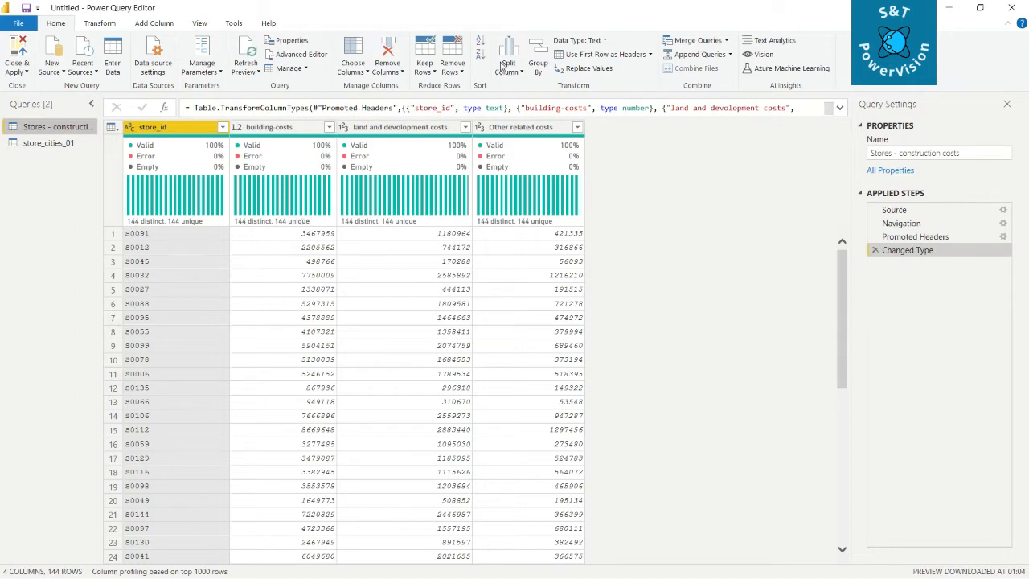
Step: Start merging queries as new, with store_cities_01 as the first table and Stores - construction costs as the second
left_click(726, 42)
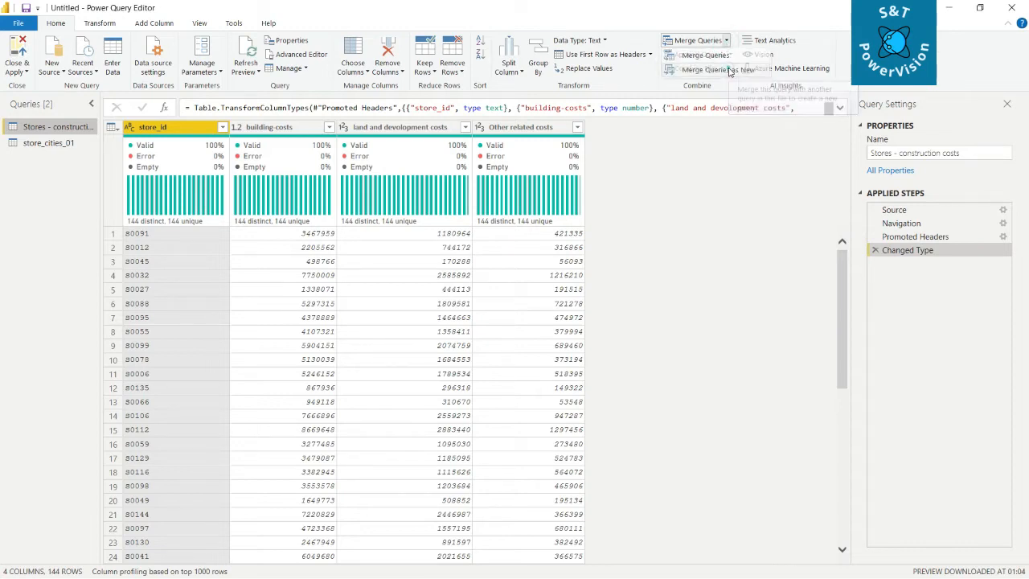
left_click(729, 71)
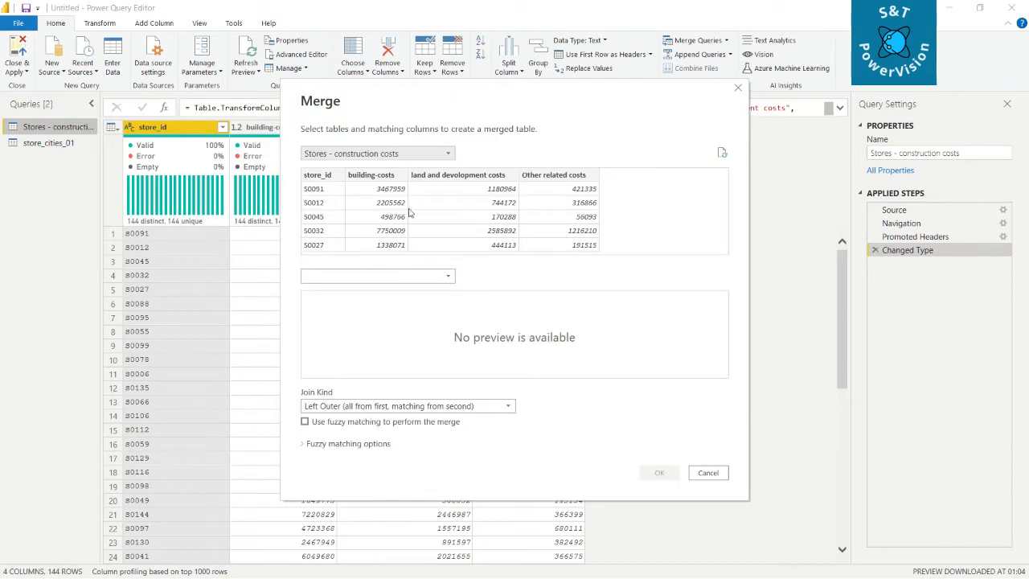
left_click(396, 154)
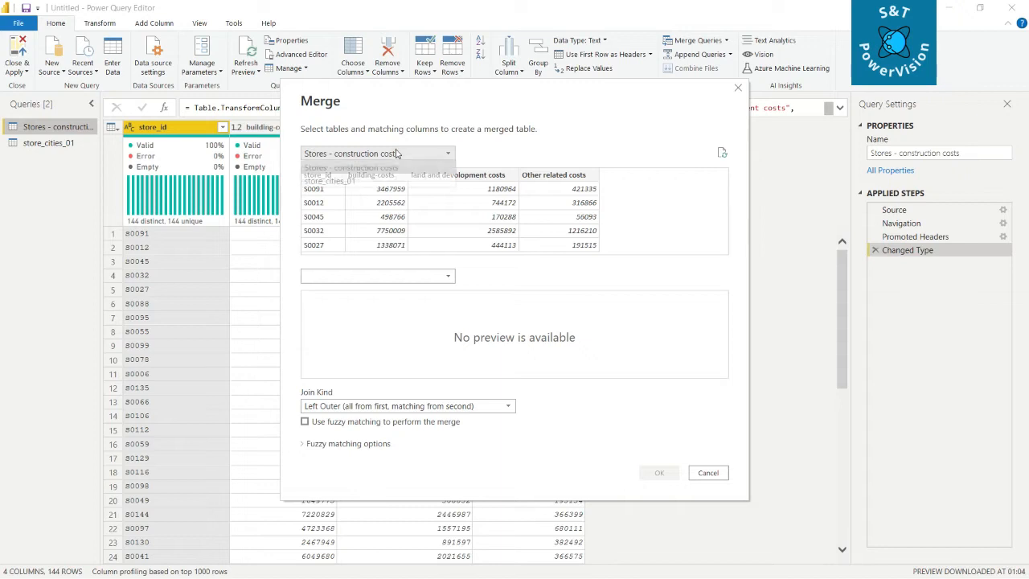
left_click(351, 184)
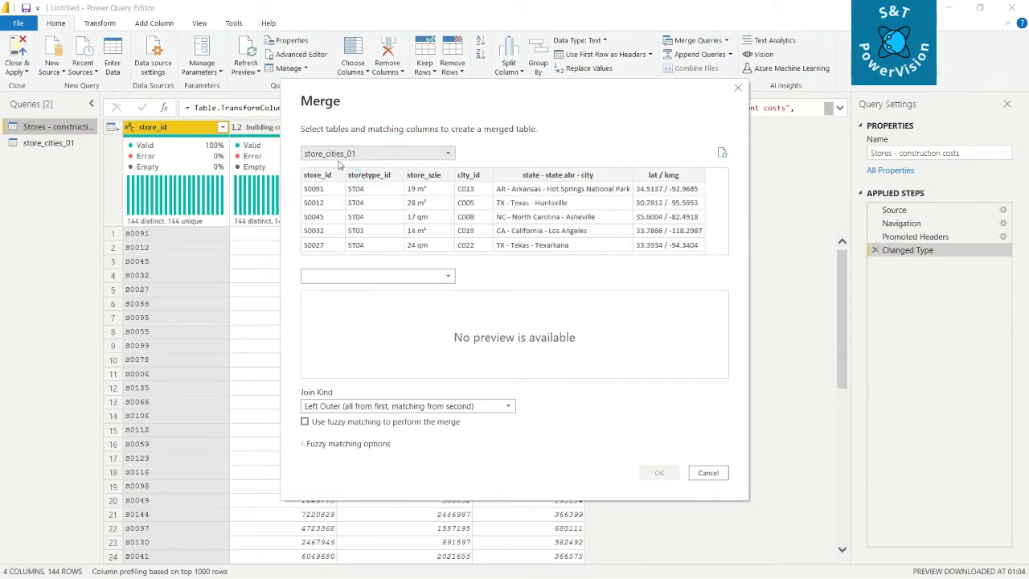
left_click(346, 276)
left_click(346, 291)
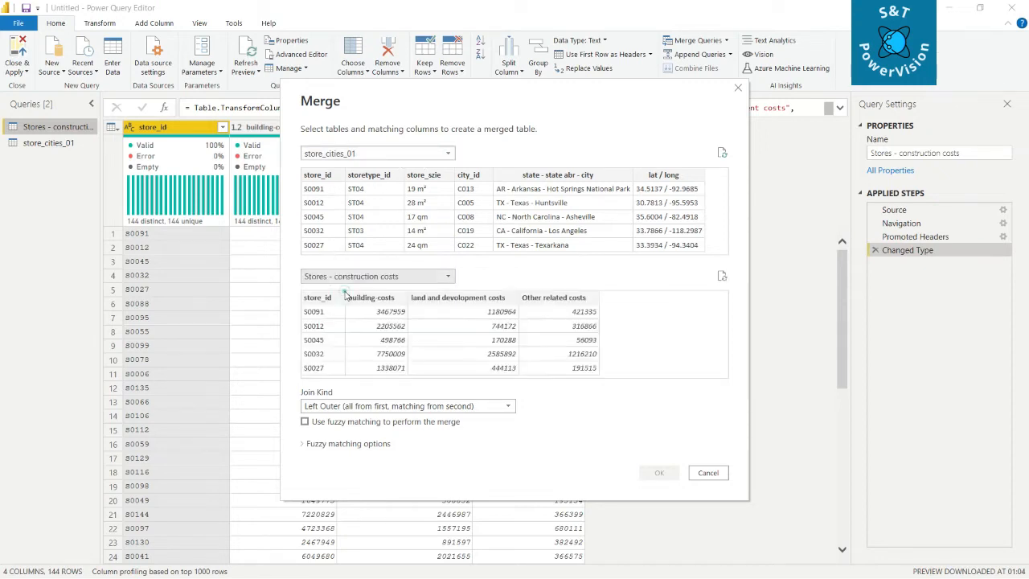
Step: Match both tables on store_id with a Left Outer join and create the merged query
left_click(316, 178)
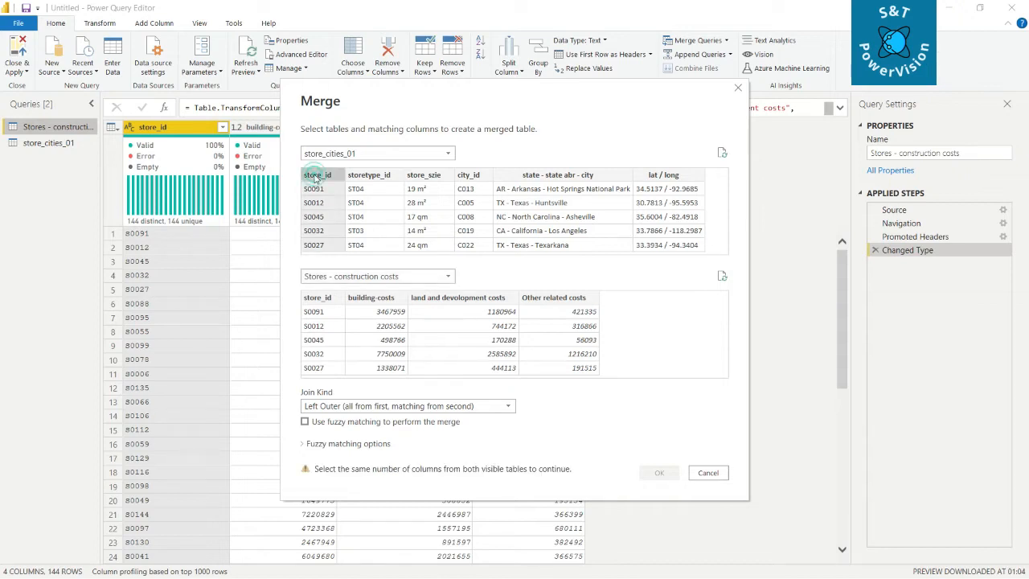
left_click(327, 299)
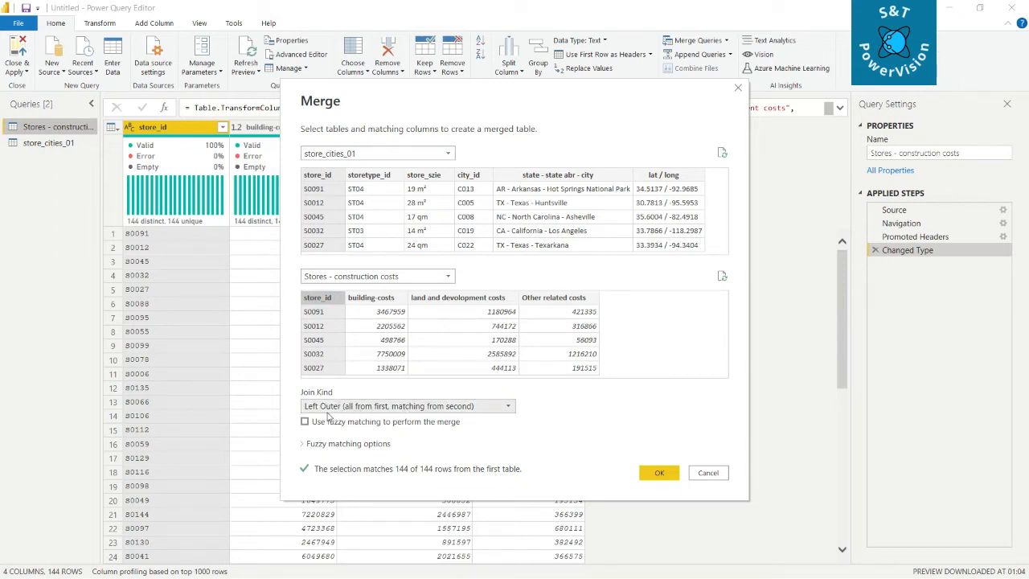
left_click(473, 407)
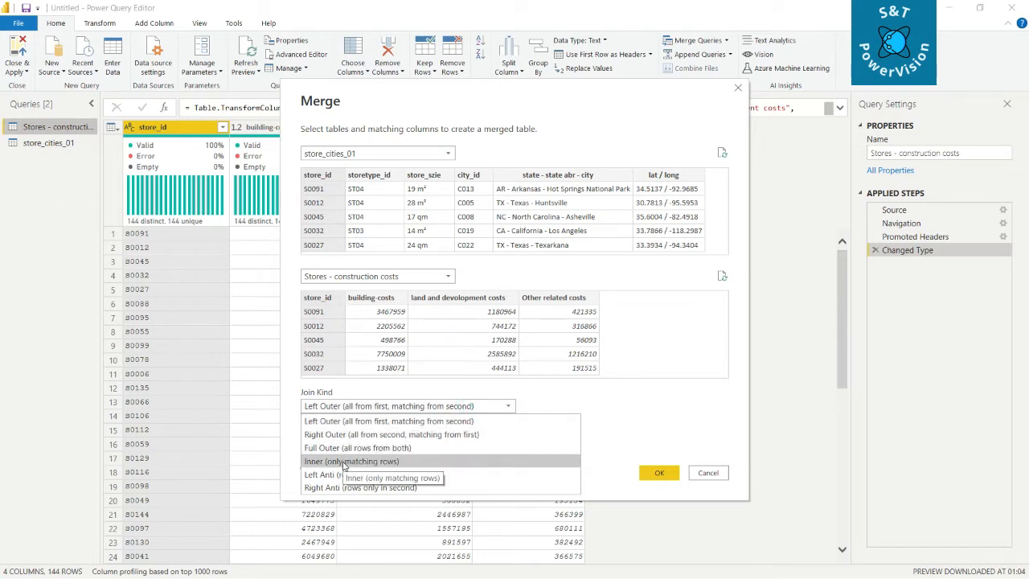
left_click(326, 428)
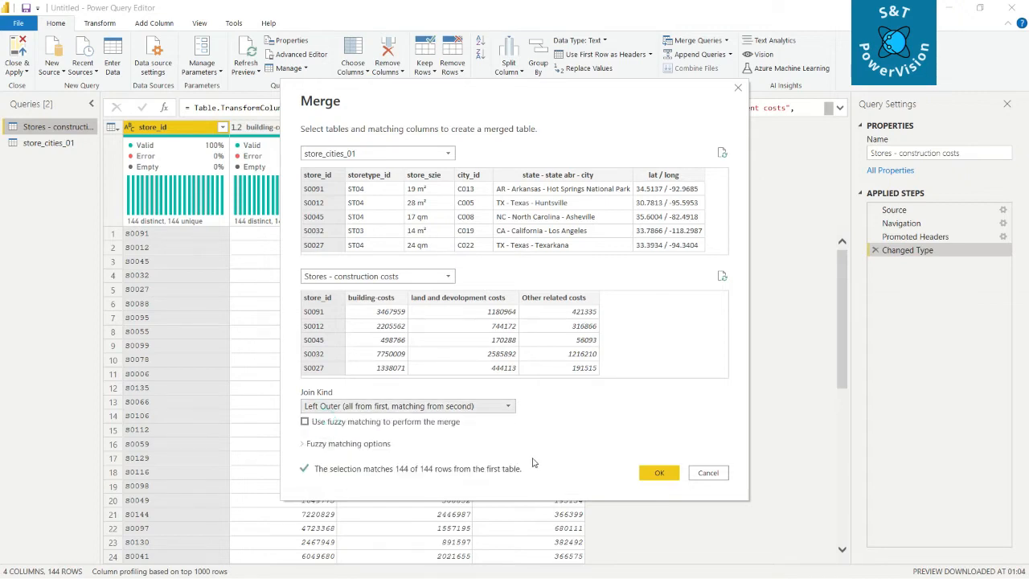
left_click(657, 473)
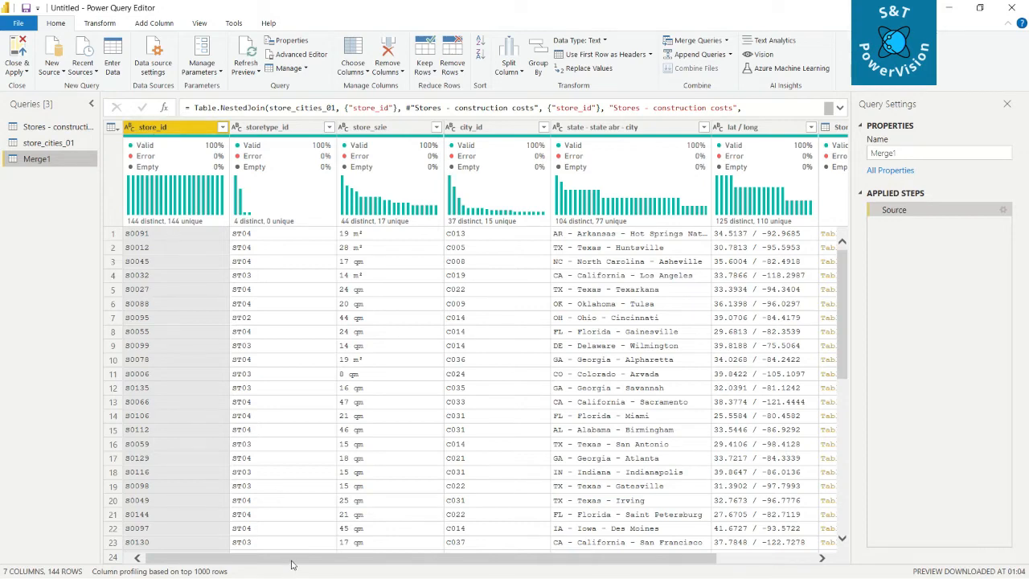
Step: Expand the merged Stores - construction costs column into all its fields except store_id, keeping the original column name as prefix
left_click_drag(291, 559, 482, 563)
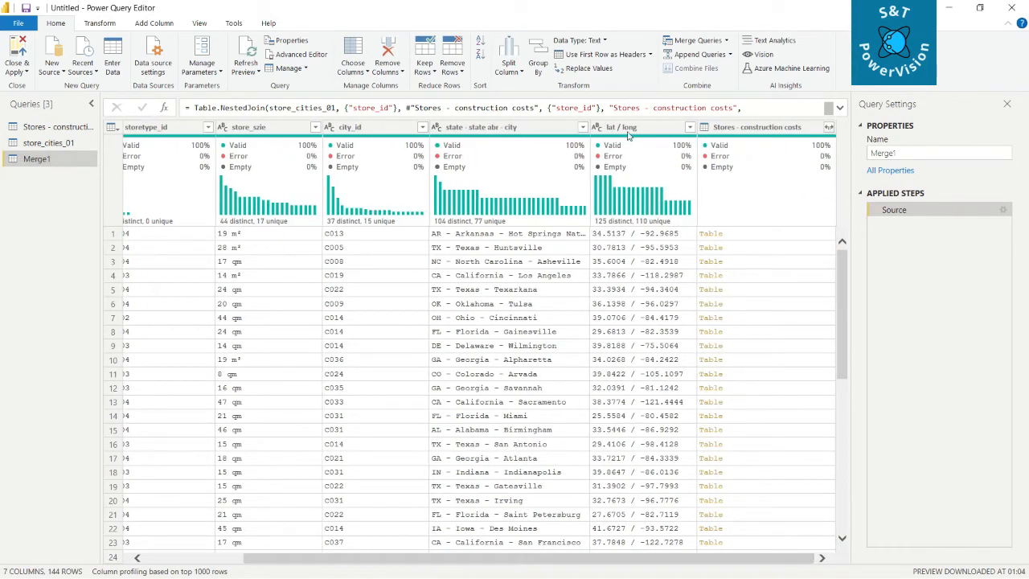
left_click(829, 127)
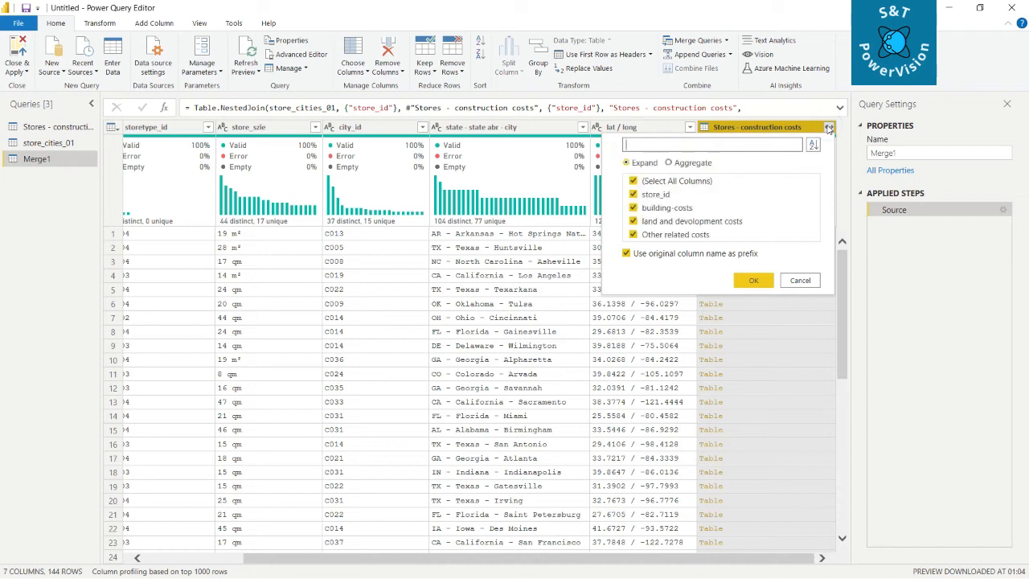
left_click(634, 195)
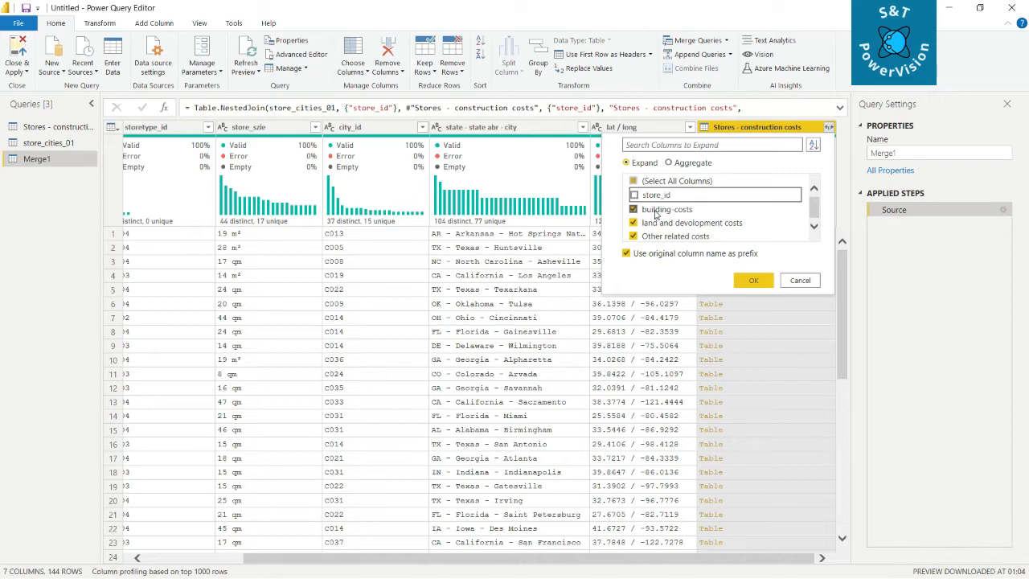
left_click(752, 281)
left_click(751, 279)
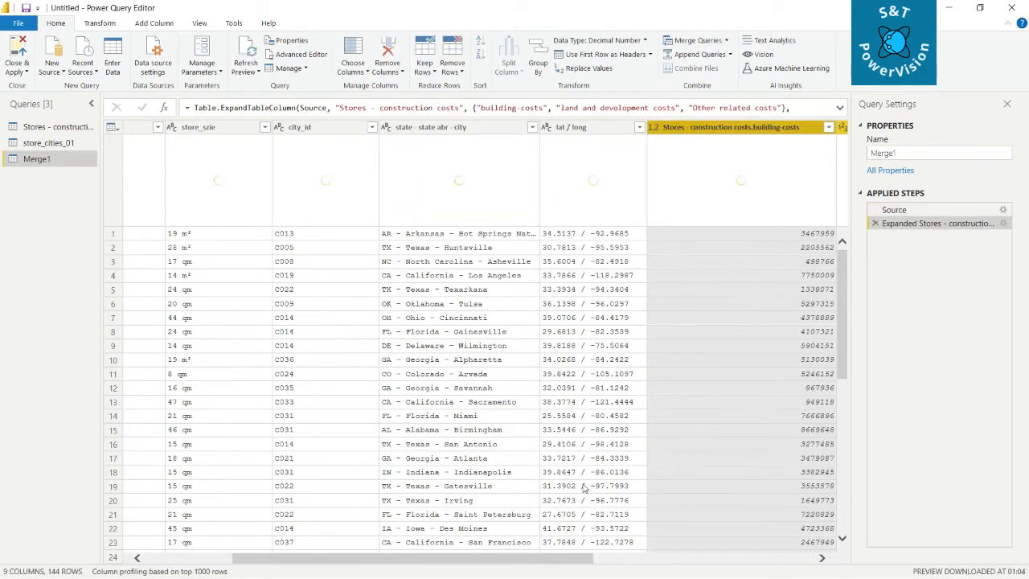
Step: Review the rows and expanded cost columns of Merge1 and compare them with the Stores - construction costs query
left_click_drag(560, 557, 403, 573)
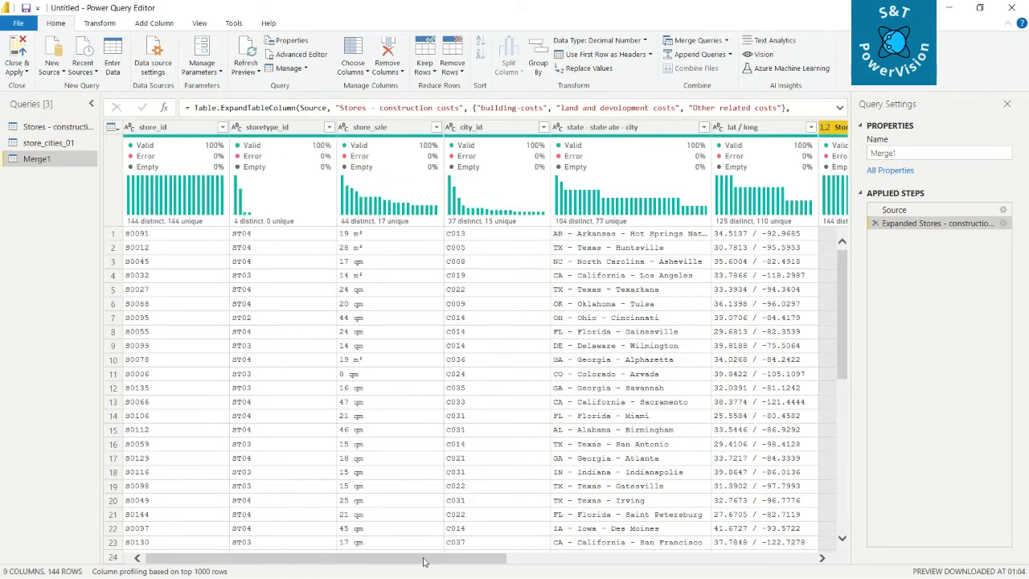
left_click_drag(423, 561, 711, 557)
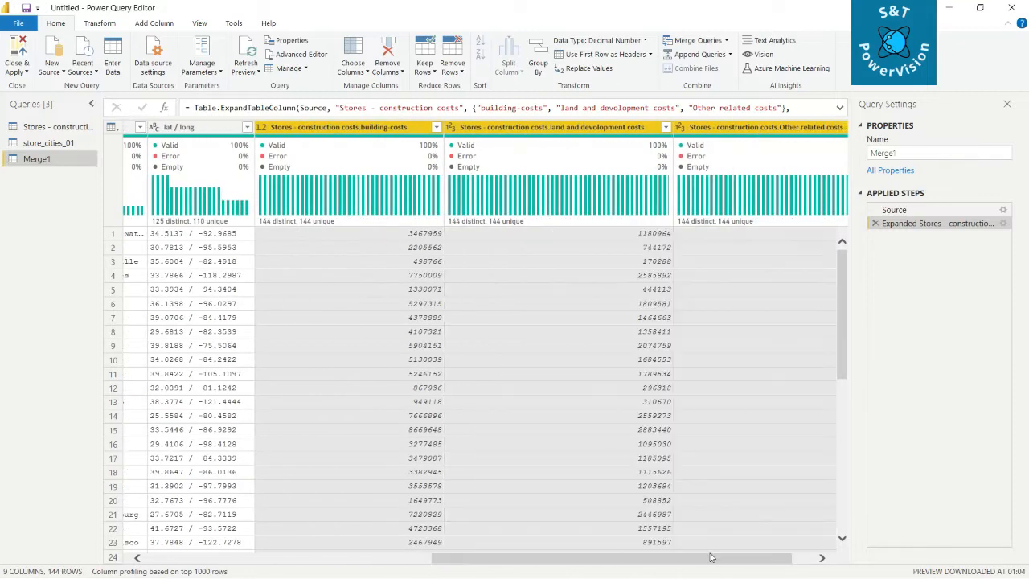
scroll(586, 341, "down", 14)
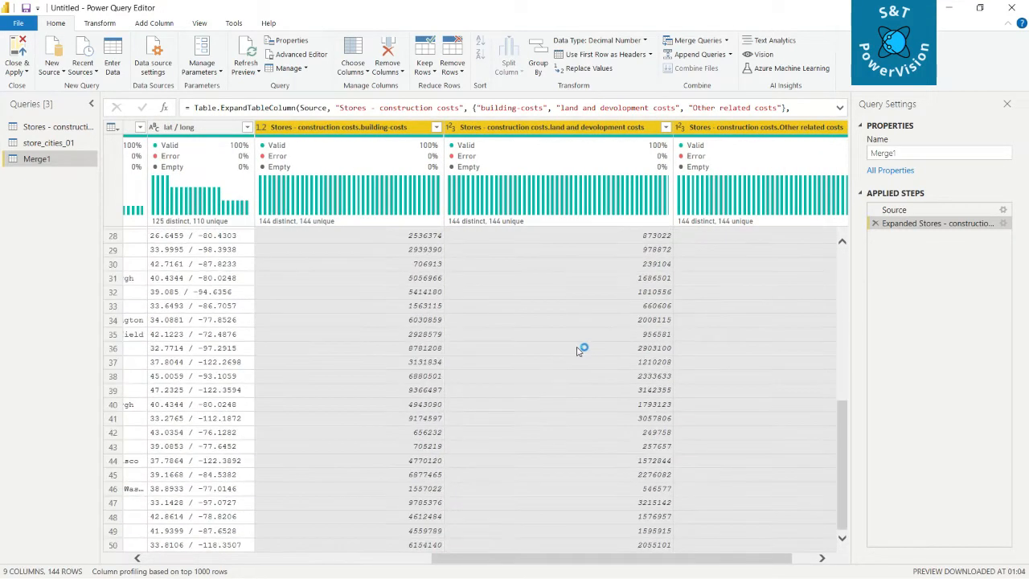
scroll(575, 357, "down", 20)
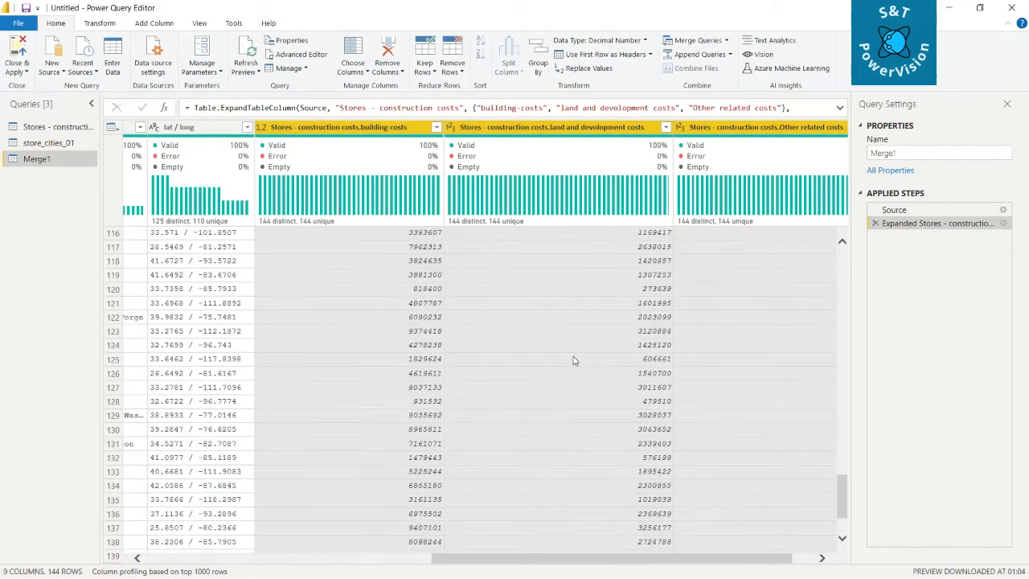
scroll(571, 357, "up", 7)
scroll(565, 347, "up", 14)
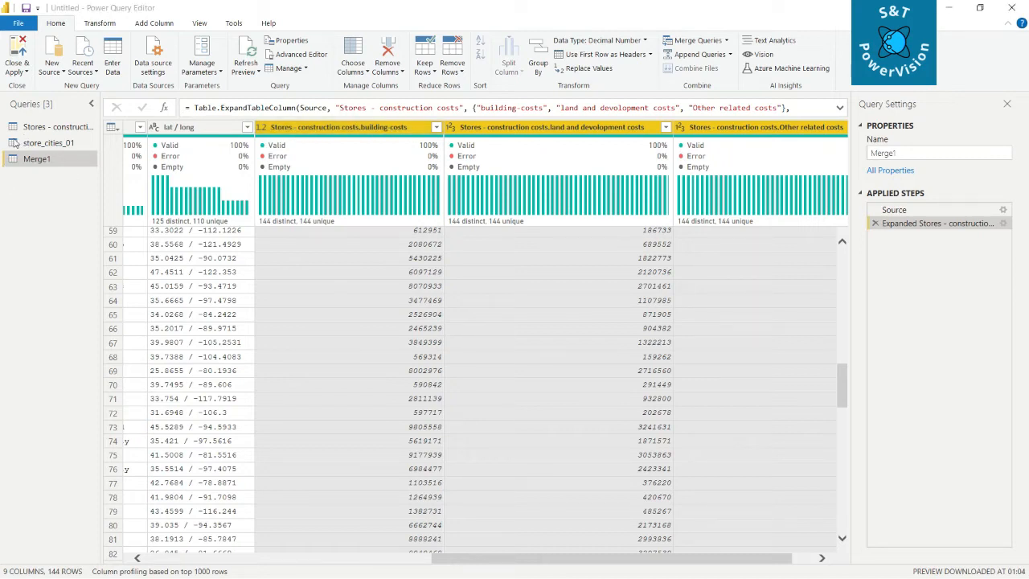
left_click(34, 129)
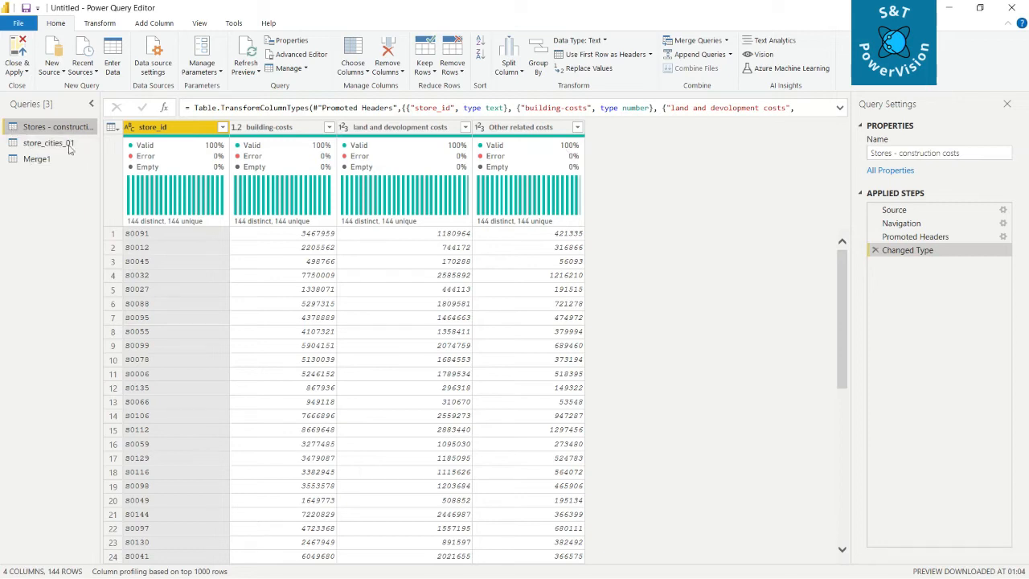
left_click(31, 158)
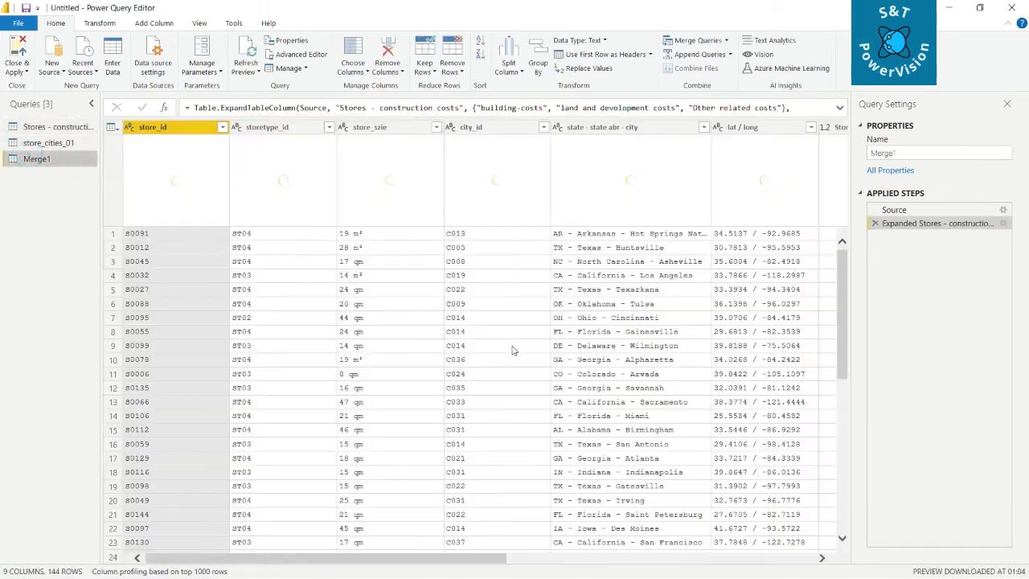
left_click_drag(450, 557, 482, 516)
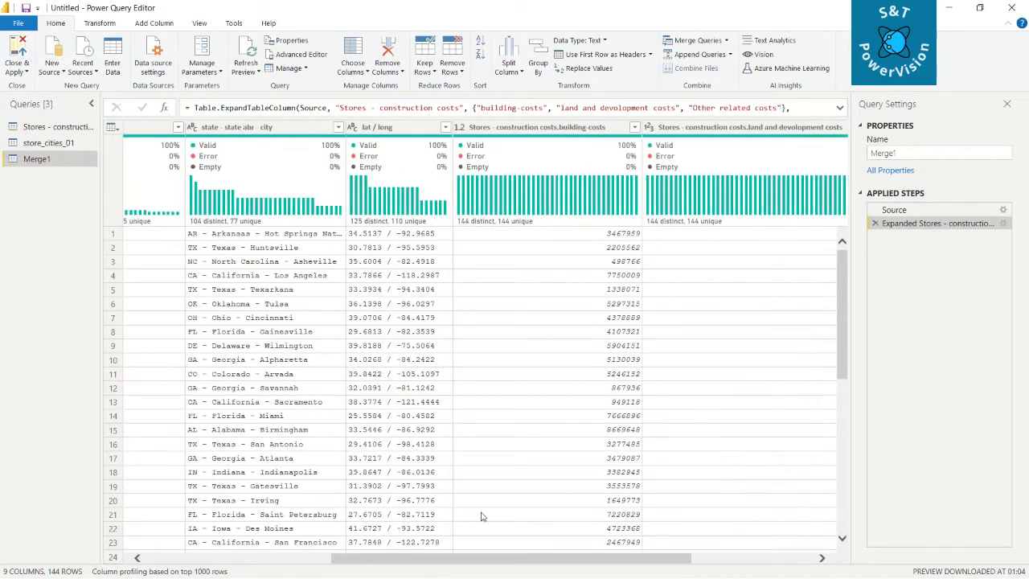
left_click(49, 129)
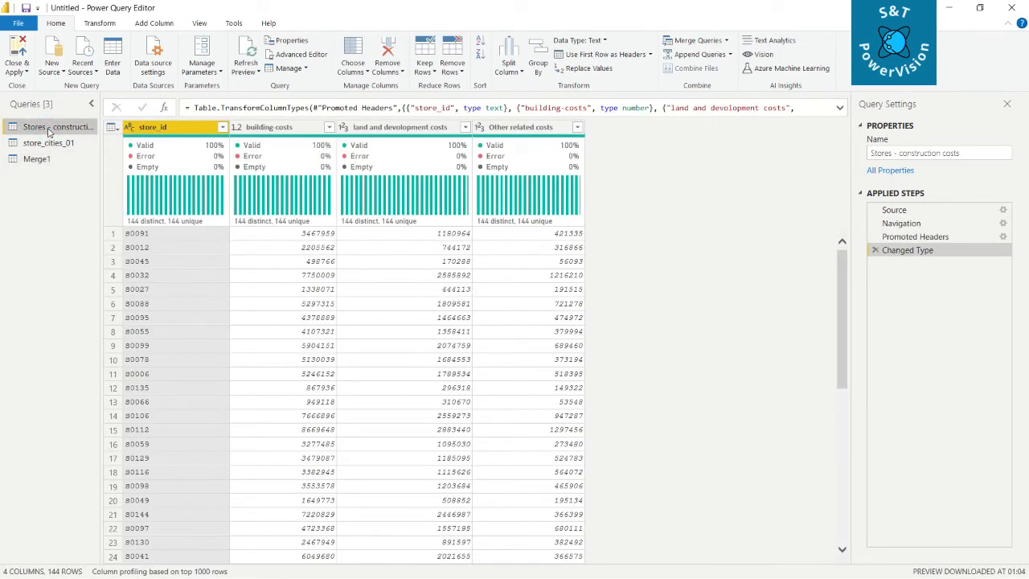
left_click(36, 158)
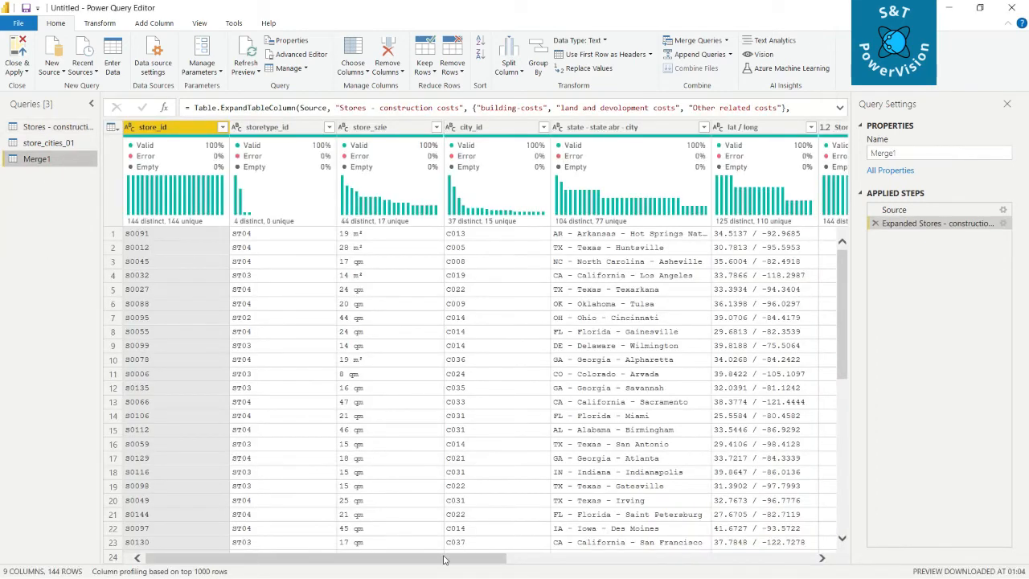
left_click_drag(434, 557, 727, 544)
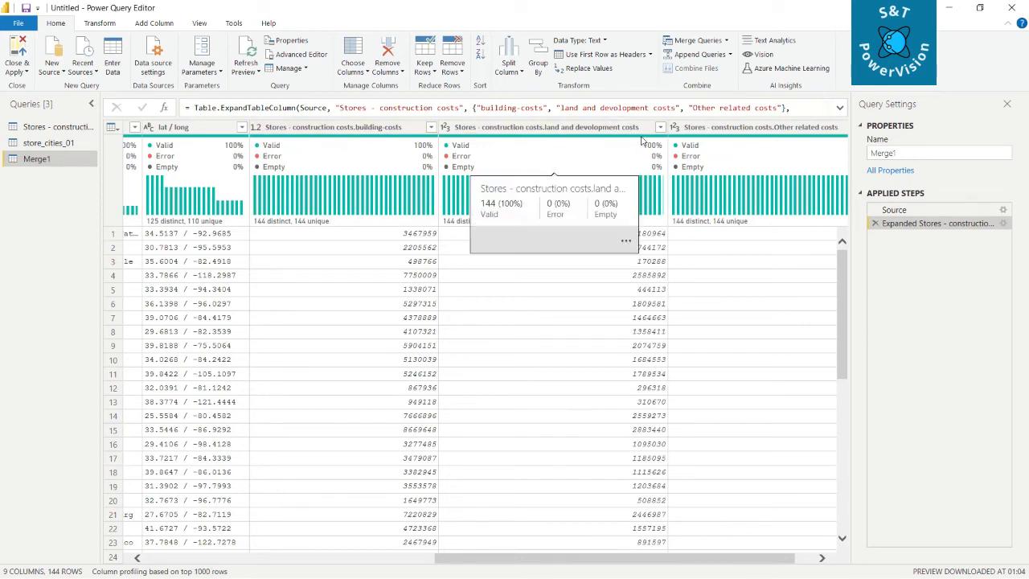
Step: Apply the query changes and close the Power Query Editor, loading the Merge1 table into the data model
left_click(27, 72)
left_click(36, 85)
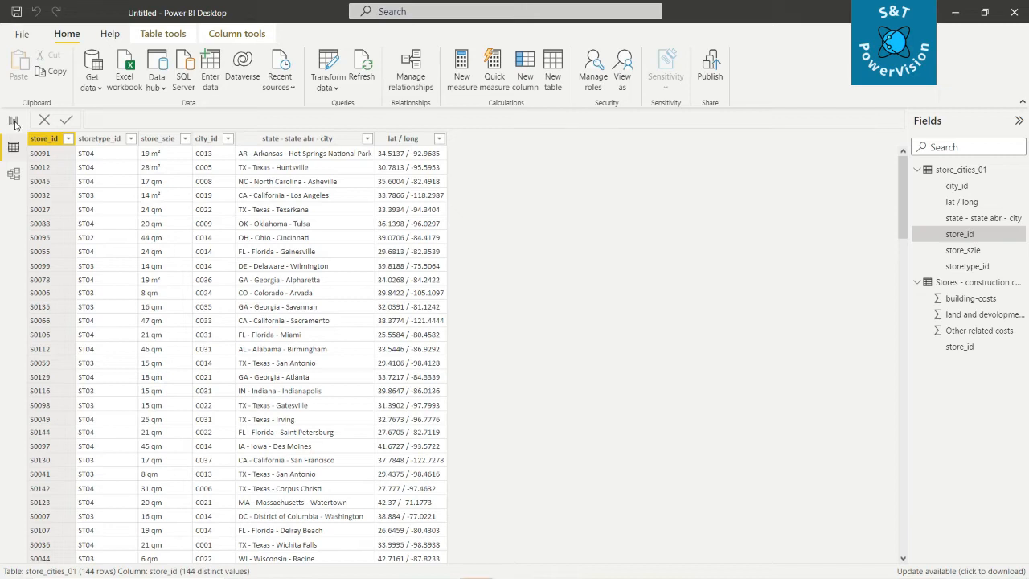
left_click(739, 122)
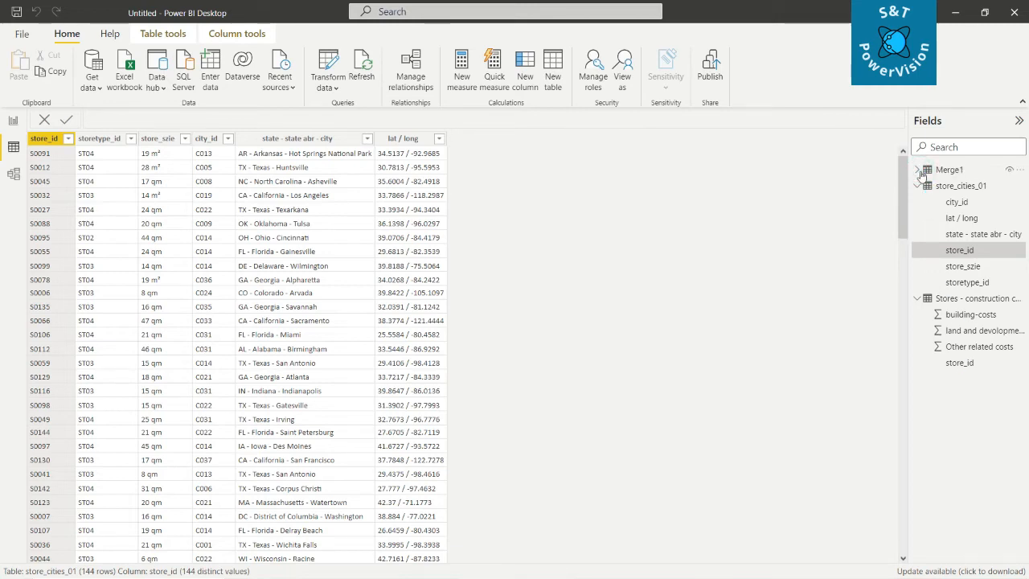
mouse_move(922, 175)
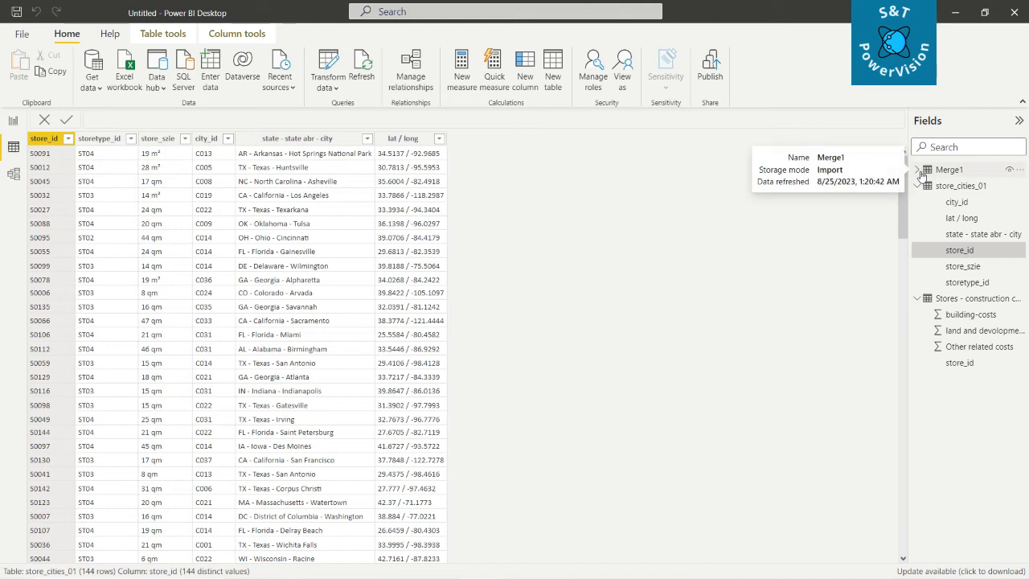
Step: Rename the Stores - construction costs.building-costs field in the Merge1 table to costs.building-costs
left_click(920, 172)
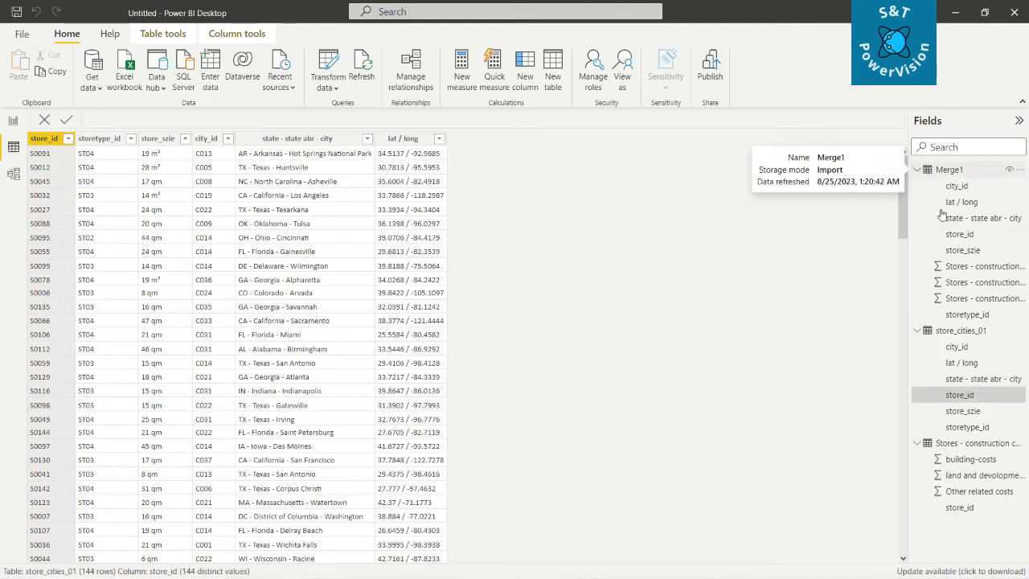
right_click(968, 268)
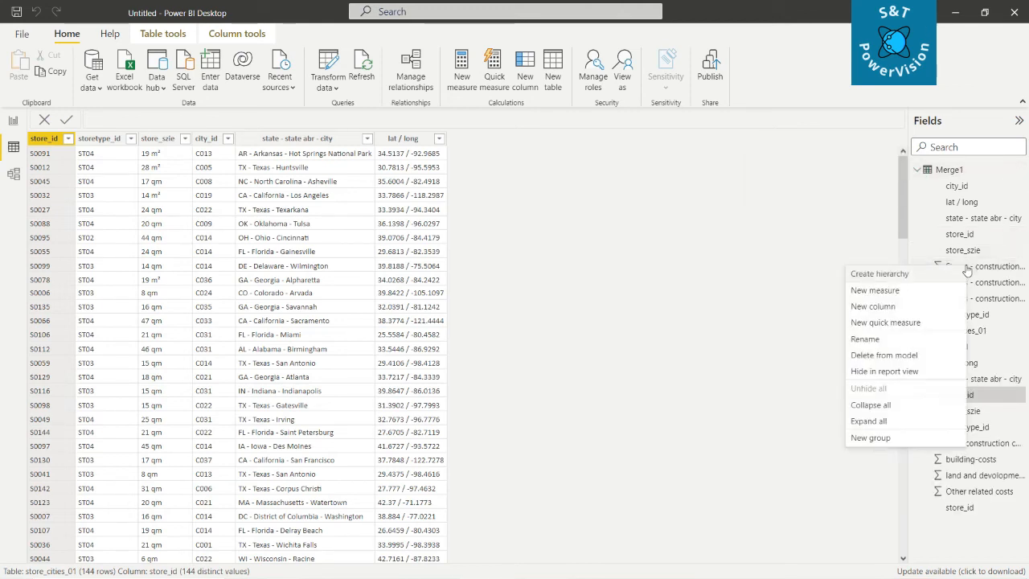
left_click(889, 339)
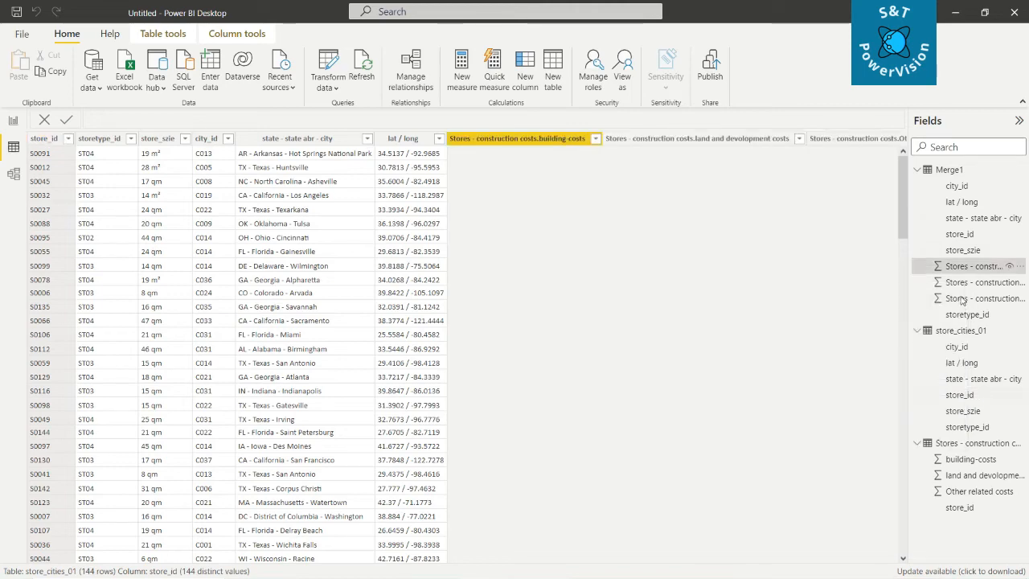
left_click(975, 267)
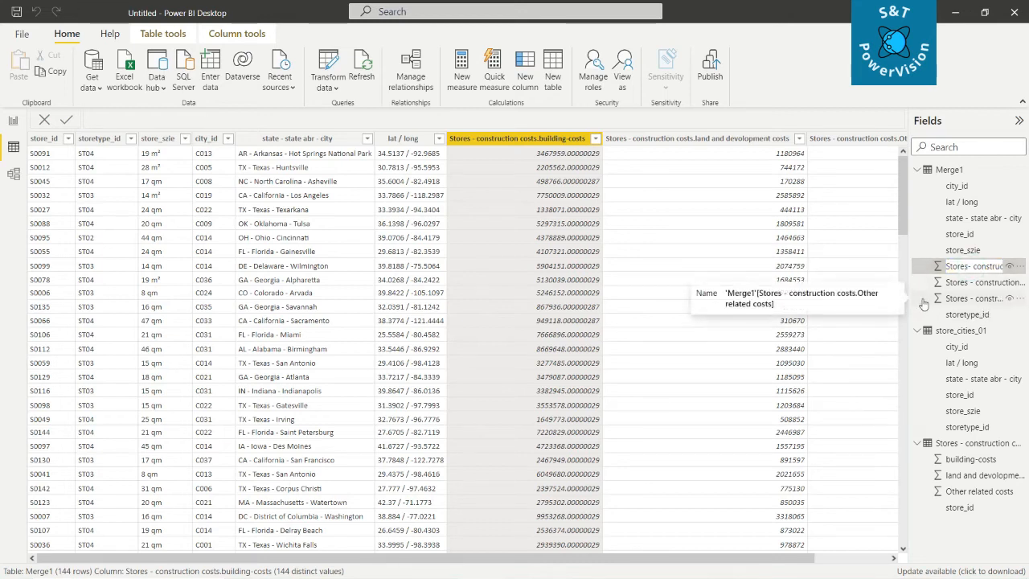
key("BackSpace")
key("BackSpace")
key("BackSpace")
key("BackSpace")
key("BackSpace")
key("BackSpace")
key("Delete")
key("Delete")
key("Delete")
key("Delete")
key("Delete")
key("Delete")
key("Delete")
key("Delete")
key("Delete")
key("Delete")
key("Delete")
key("Delete")
key("Delete")
key("Delete")
key("Delete")
key("Delete")
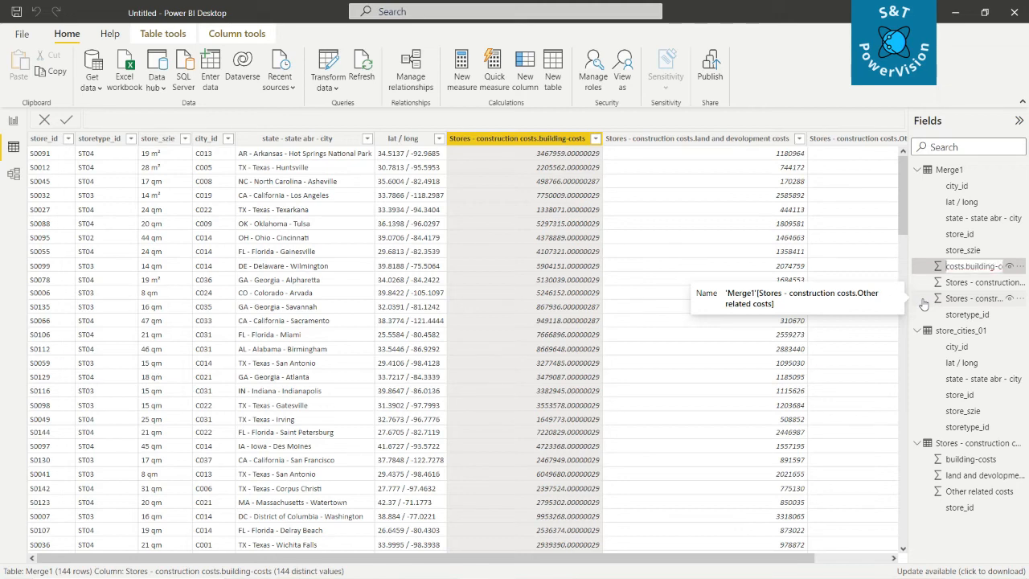
key("Return")
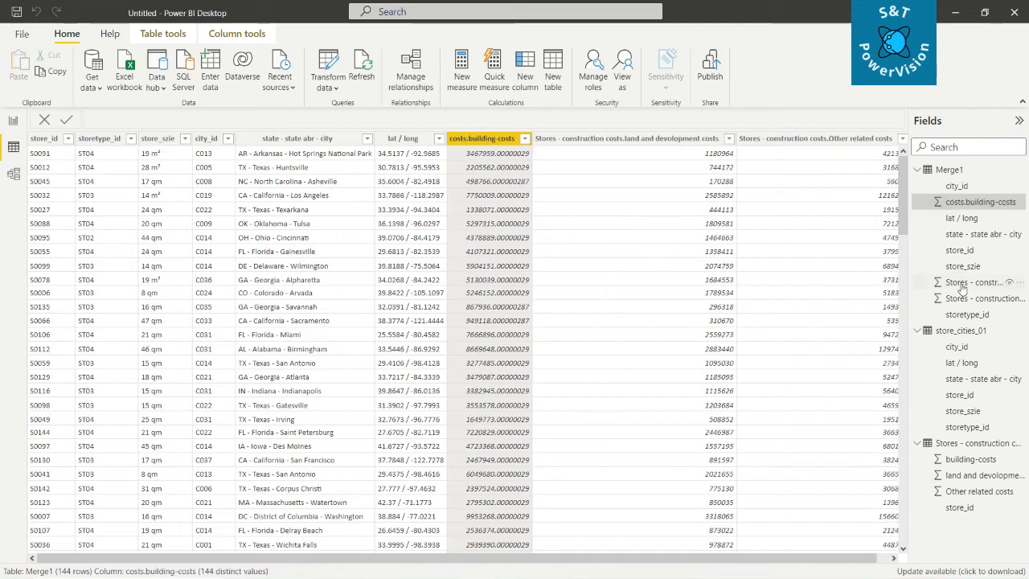
Step: Rename Merge1's Stores - construction costs.land and devolopment costs field to costs.land and devolopment costs
right_click(962, 287)
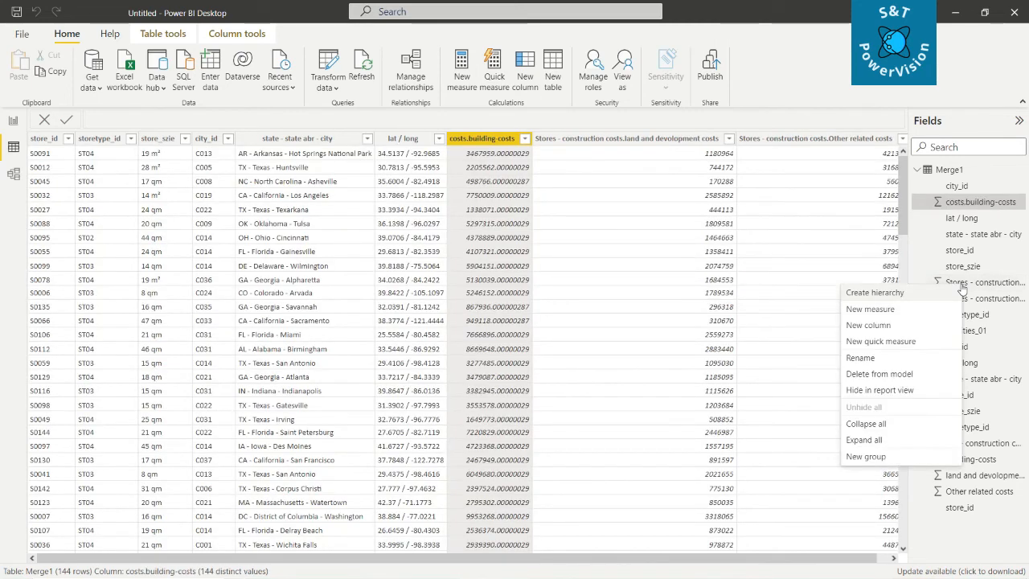
left_click(877, 358)
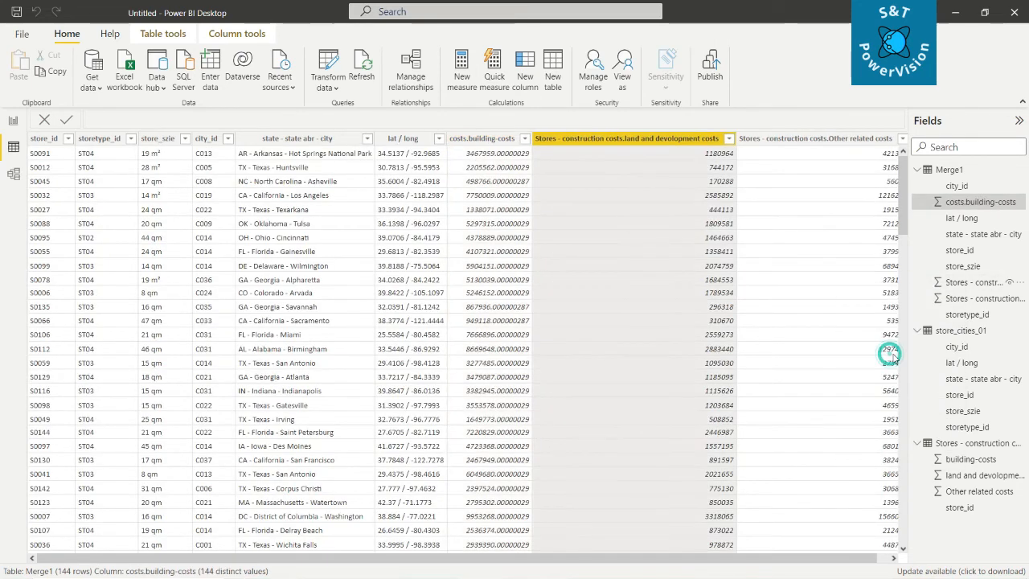
left_click(975, 282)
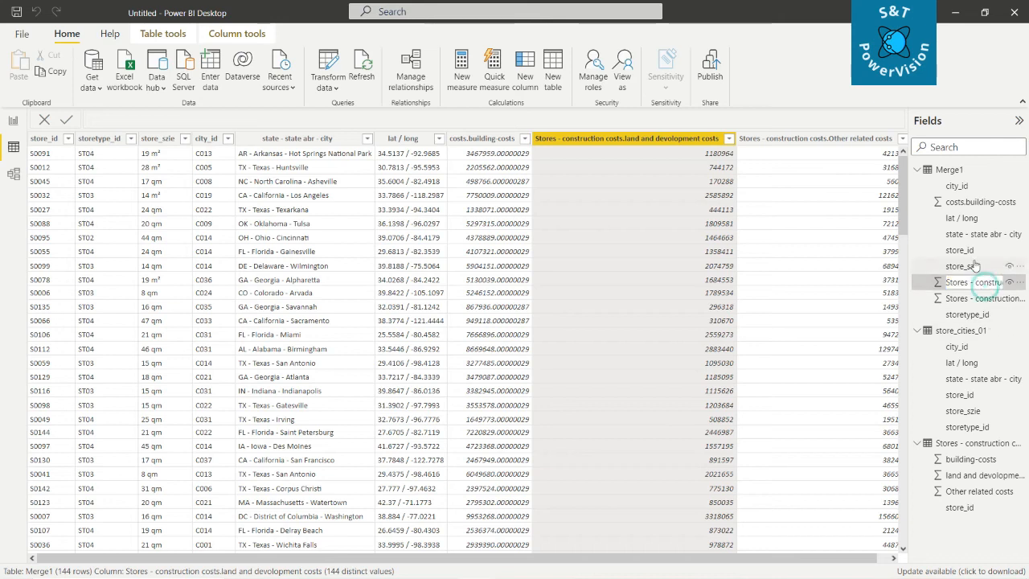
key("Right")
key("Right")
key("Right")
key("Right")
key("Right")
key("Right")
key("Right")
key("Right")
key("Right")
key("Right")
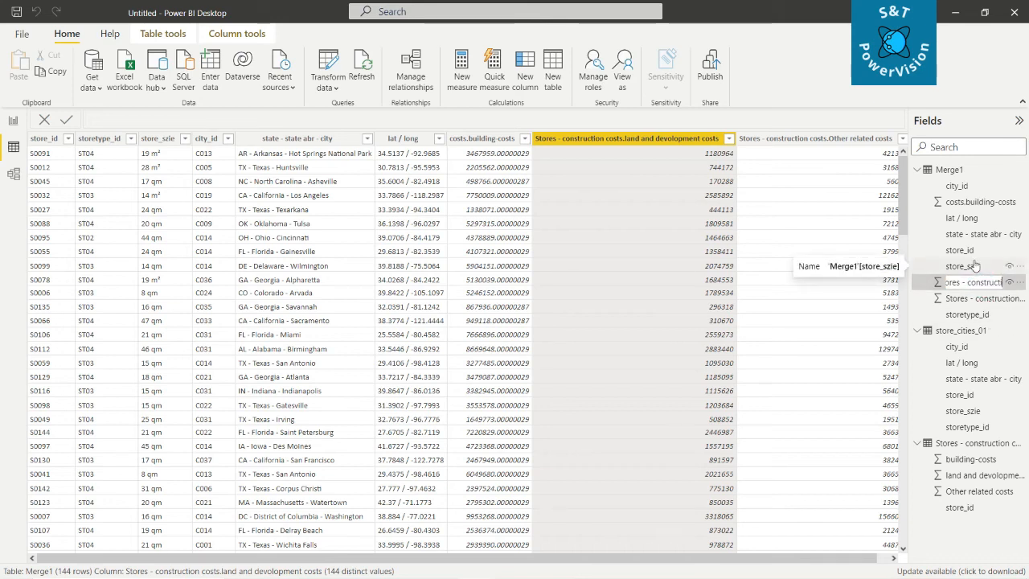
key("Right")
key("Right")
key("Right")
key("Right")
key("Right")
key("Right")
key("Right")
key("Right")
key("Right")
key("Right")
key("Right")
key("Right")
key("Right")
key("Right")
key("Right")
key("Right")
key("Right")
key("Return")
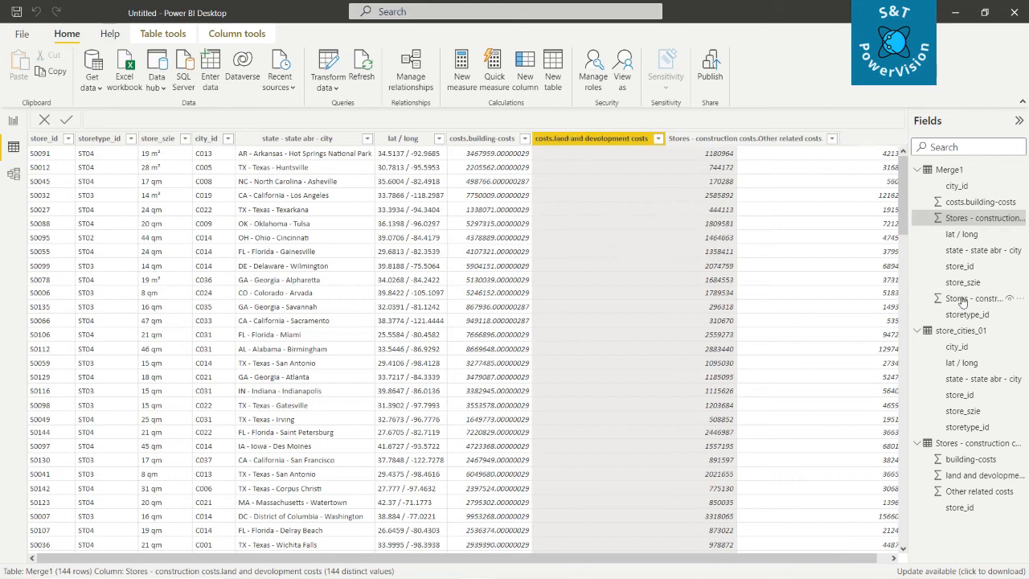
Step: Rename Merge1's Stores - construction costs.Other related costs field to costs.Other related costs
right_click(963, 300)
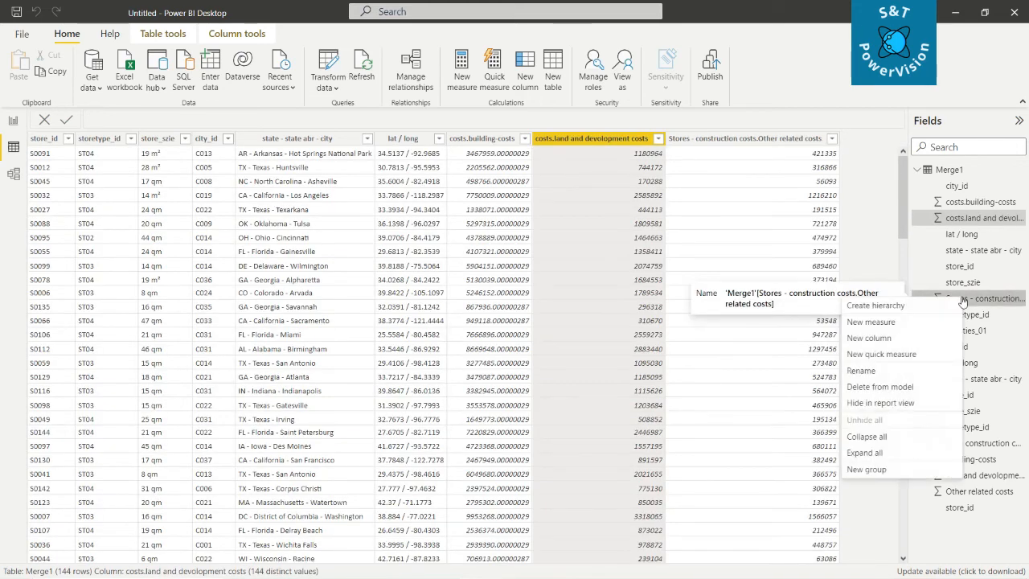
left_click(861, 371)
left_click(985, 298)
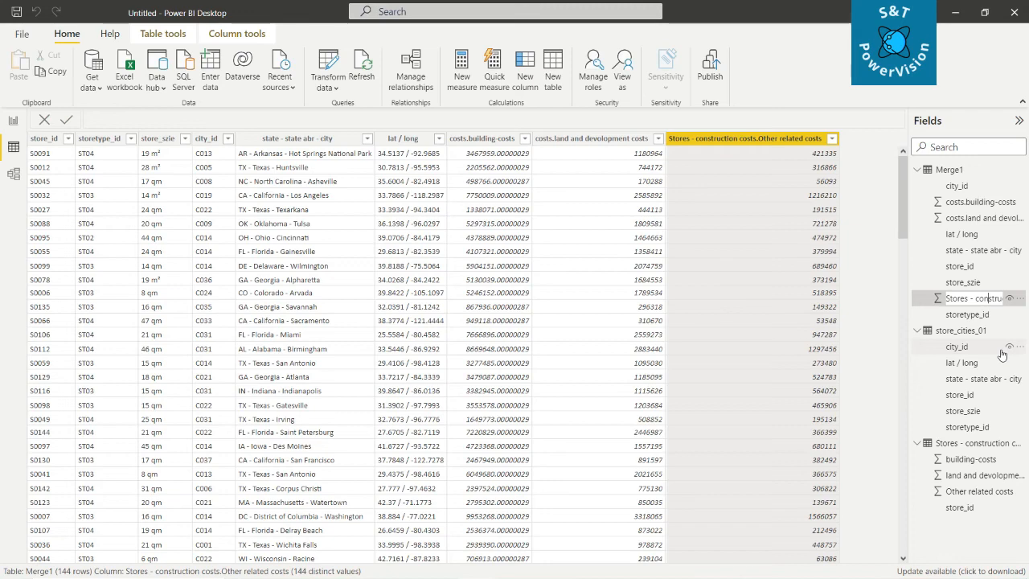
key("Right")
key("Right")
key("Right")
key("Right")
key("Right")
key("Right")
key("Right")
key("Right")
key("Right")
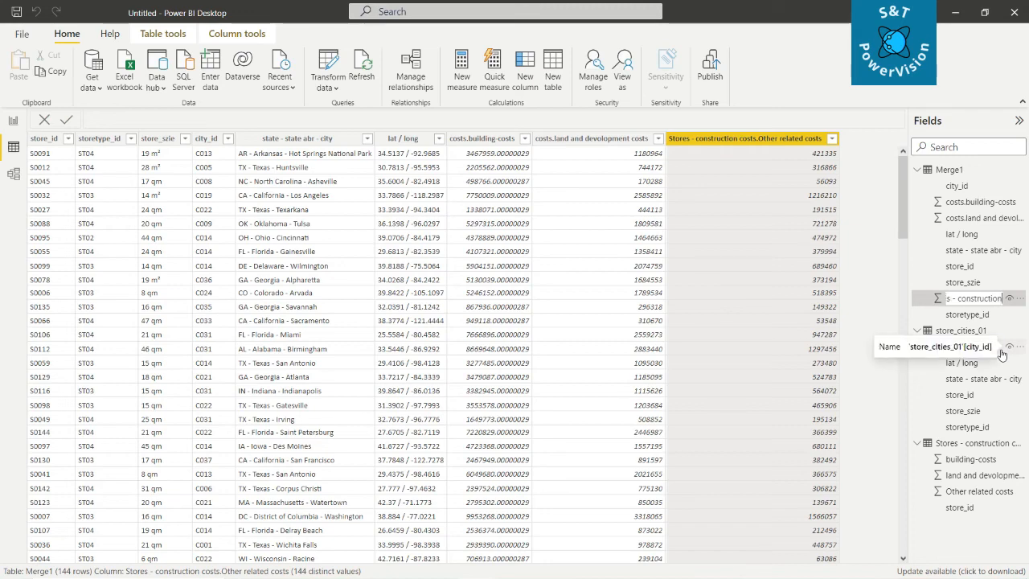
key("Right")
key("Right")
key("Right")
key("Right")
key("Right")
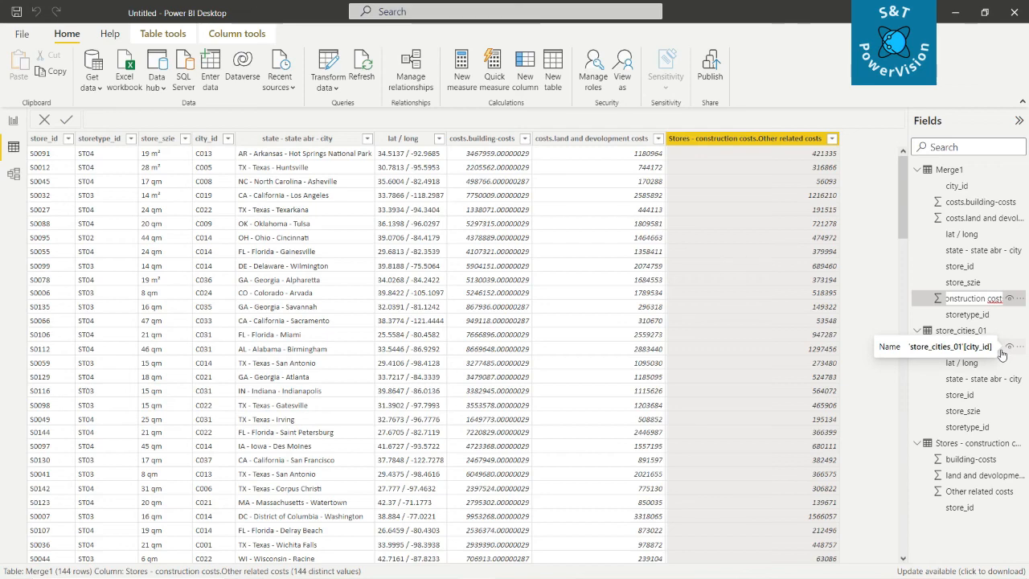
key("Right")
key("Right")
key("Right")
key("Right")
key("Right")
key("Right")
key("Right")
key("Right")
key("Right")
key("Right")
key("Right")
key("Right")
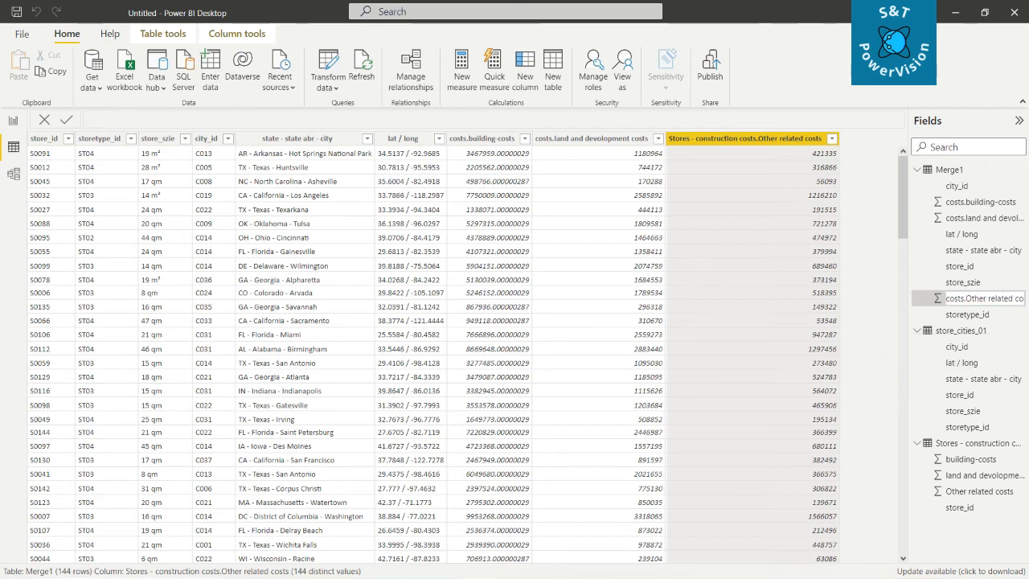
key("Return")
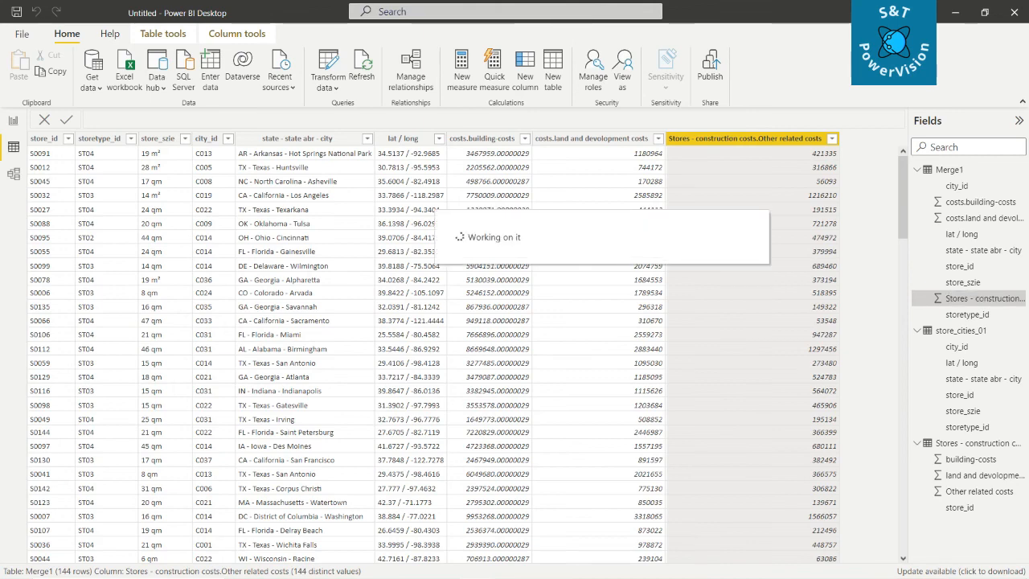